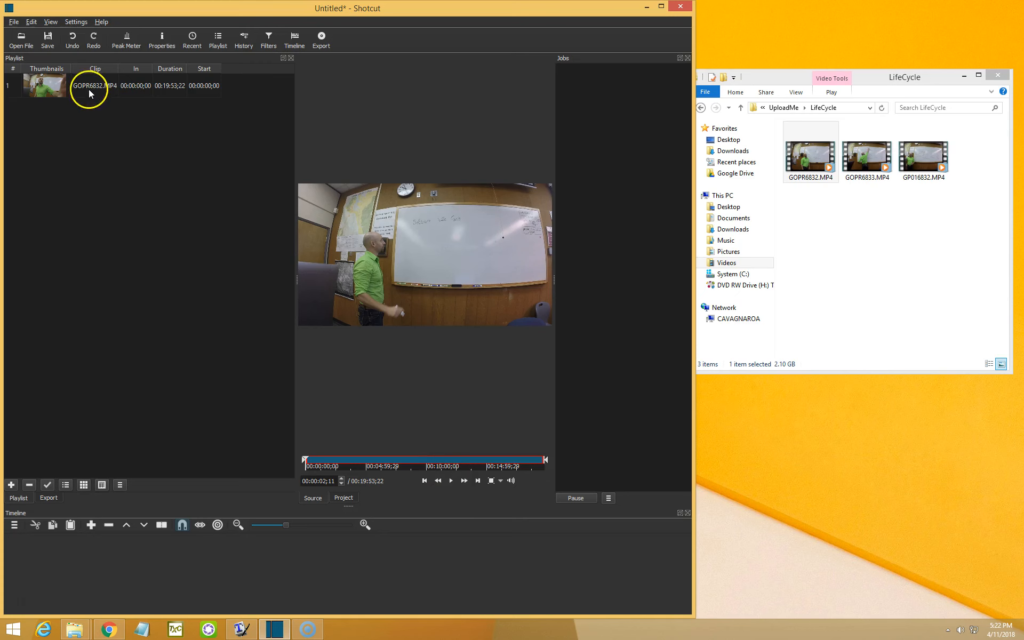
Step: Add GP016832.MP4 and GOPR6833.MP4 from the LifeCycle folder to the playlist, pausing each clip's preview
left_click_drag(911, 169, 91, 160)
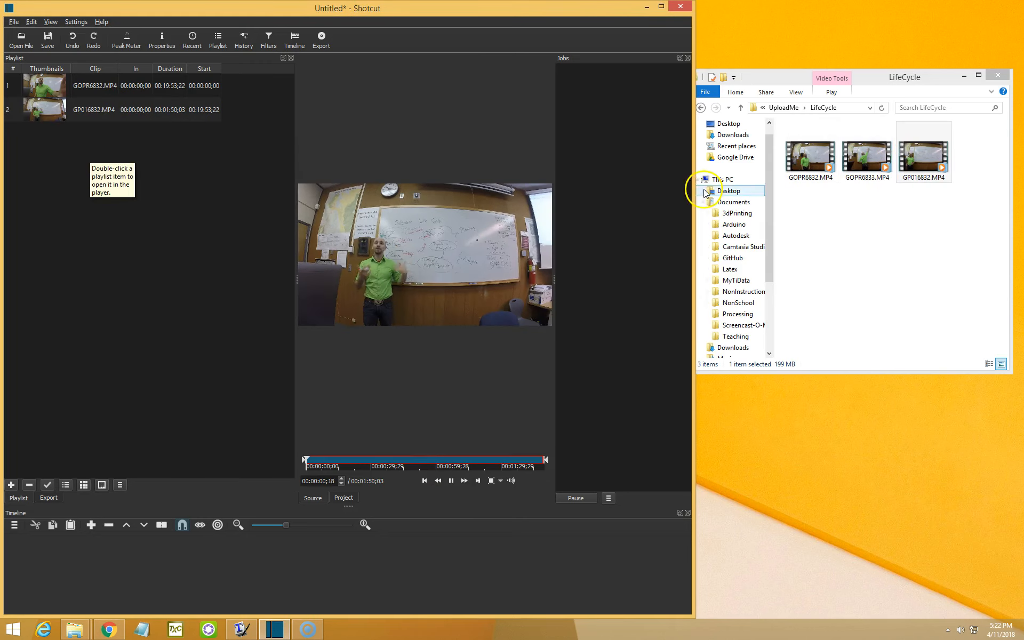
left_click(451, 480)
left_click_drag(867, 158, 117, 256)
left_click(450, 481)
left_click(453, 481)
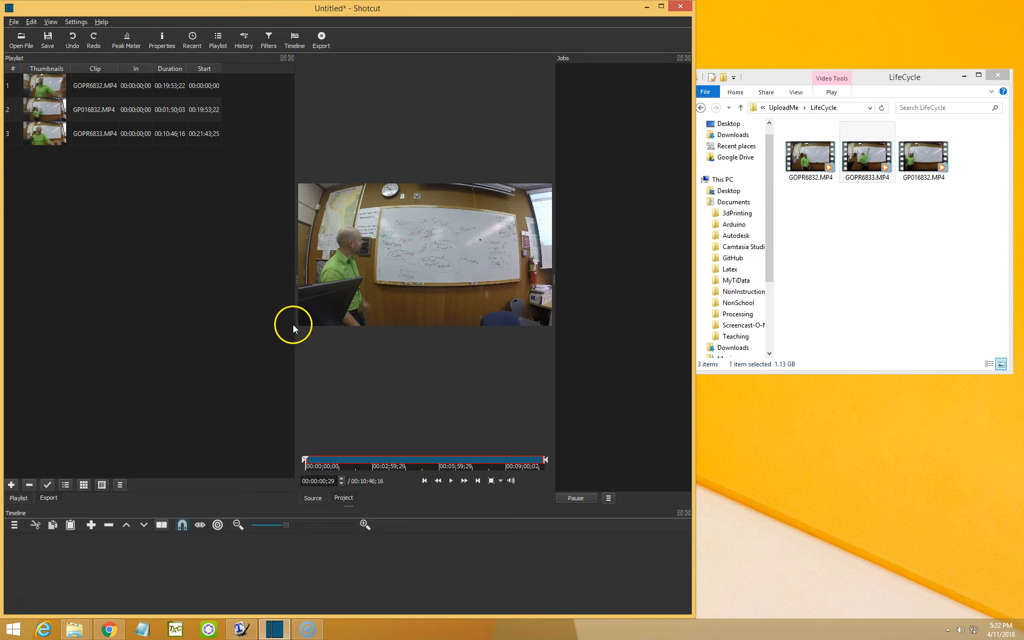
Step: Place GOPR6832.MP4 from the playlist on the timeline and add GP016832.MP4 after it on the same track
left_click(68, 85)
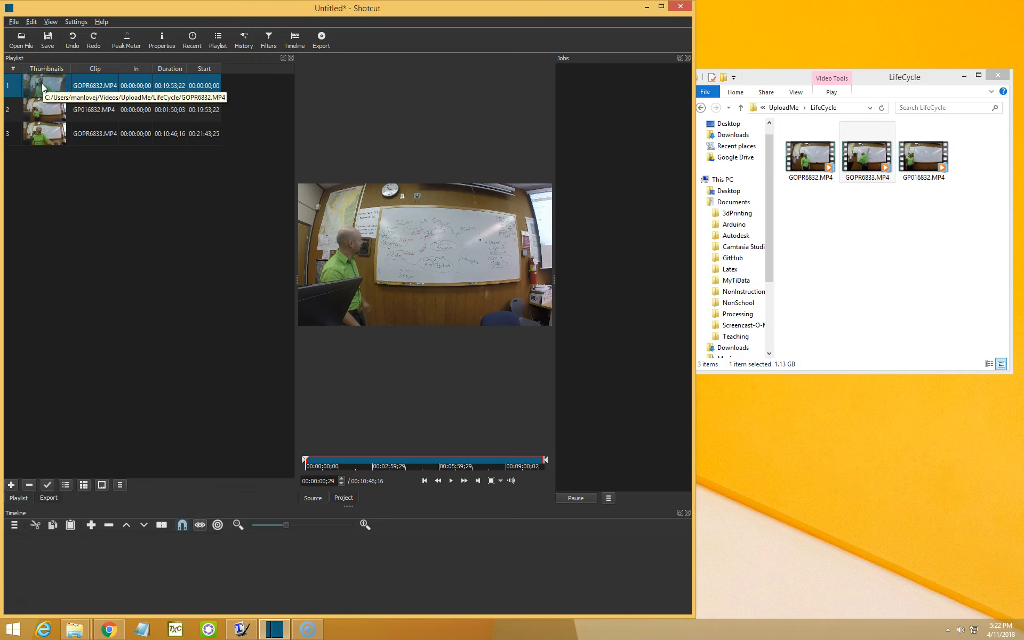
left_click_drag(42, 85, 129, 569)
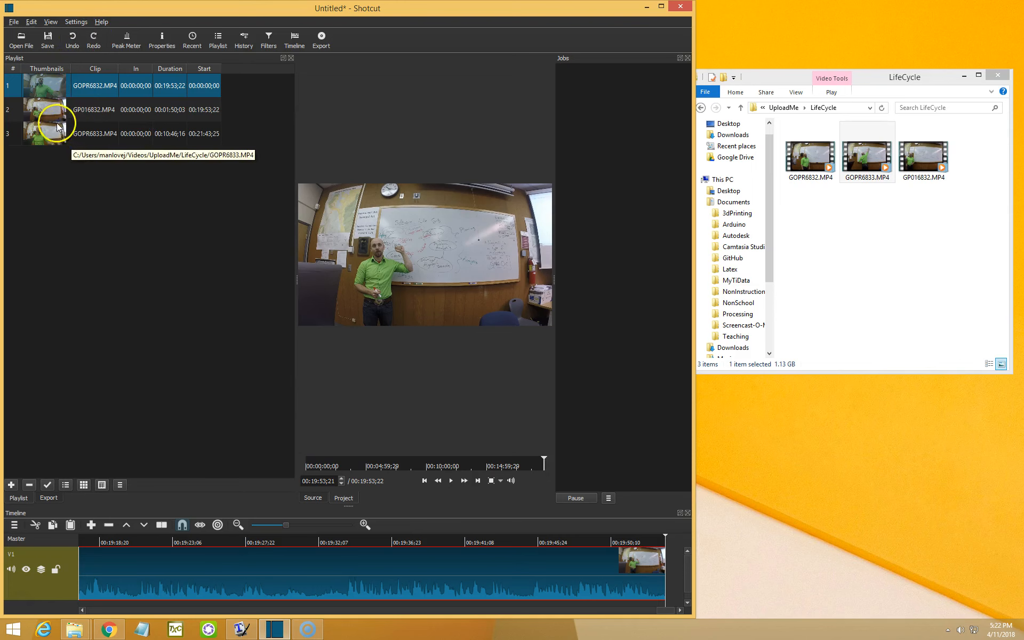
left_click_drag(48, 115, 620, 566)
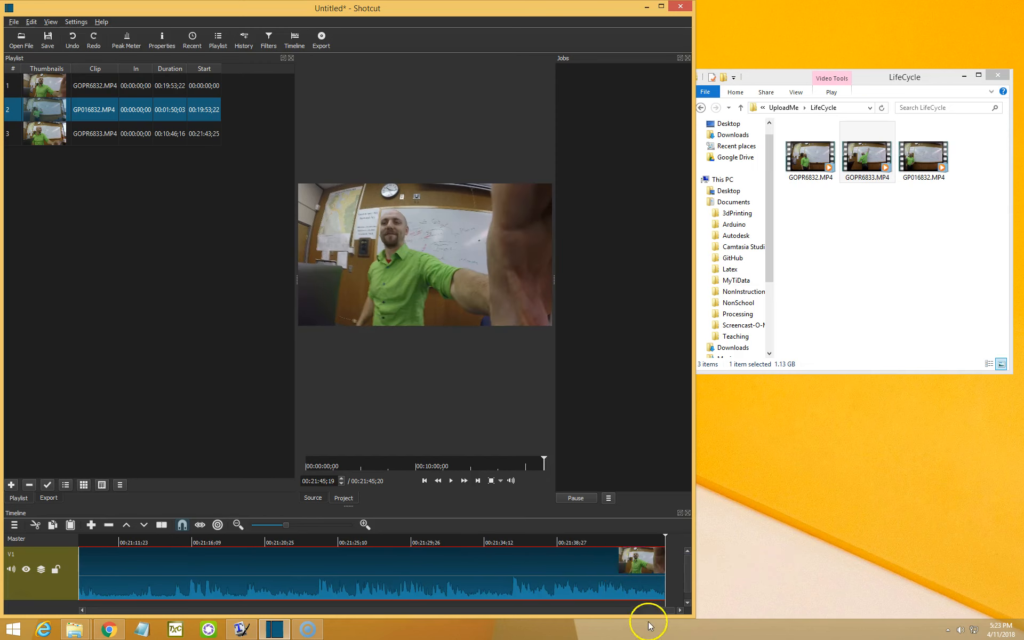
Step: Append GOPR6833.MP4 from the playlist to the end of the V1 track, after GP016832.MP4
left_click_drag(667, 610, 625, 614)
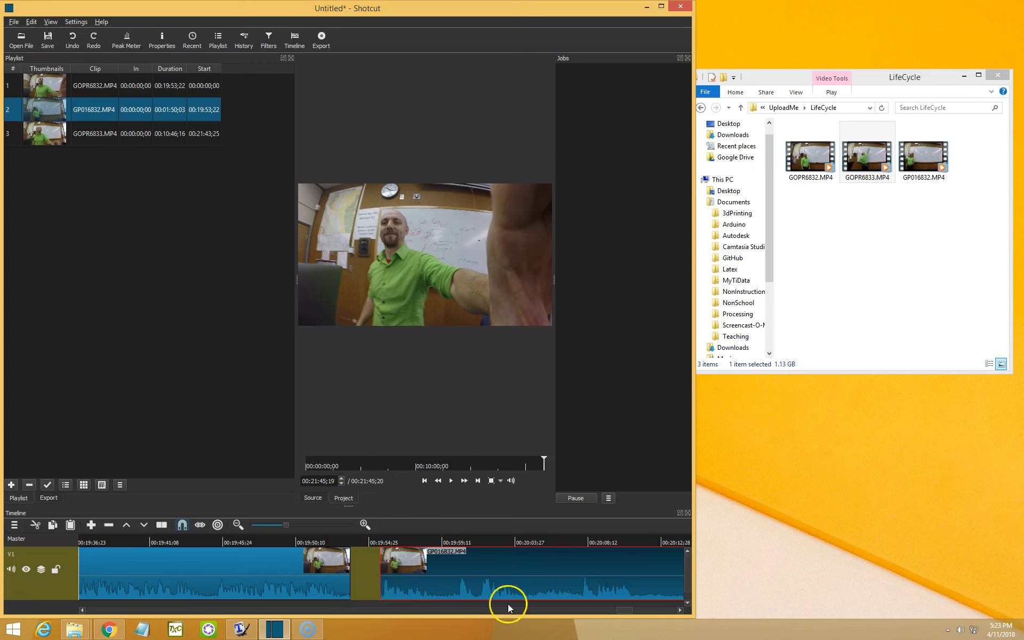
left_click_drag(624, 612, 624, 613)
left_click_drag(626, 607, 673, 607)
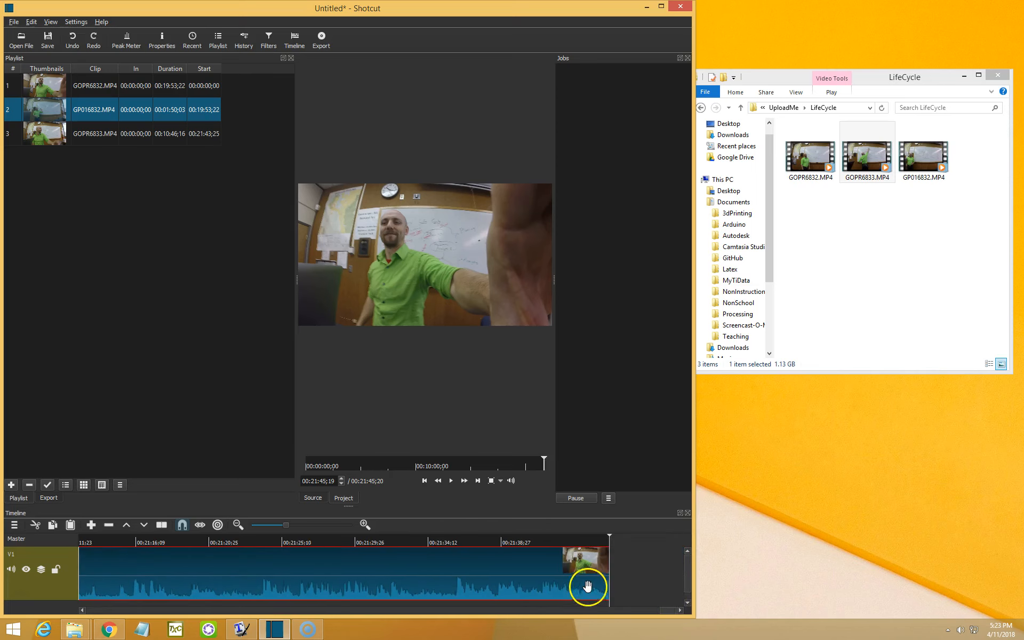
left_click_drag(52, 134, 637, 566)
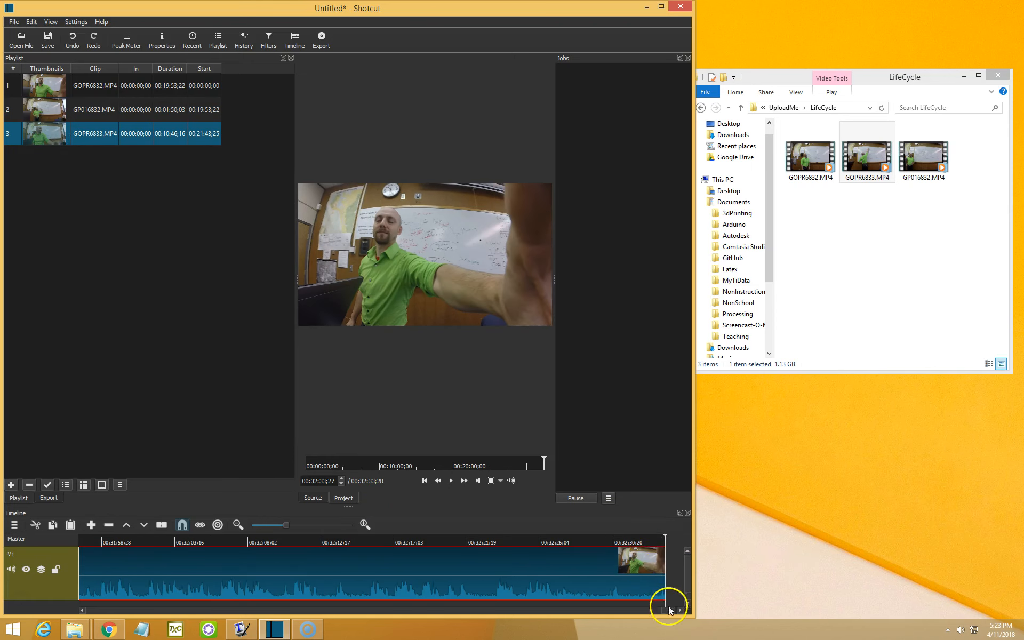
left_click_drag(667, 611, 681, 610)
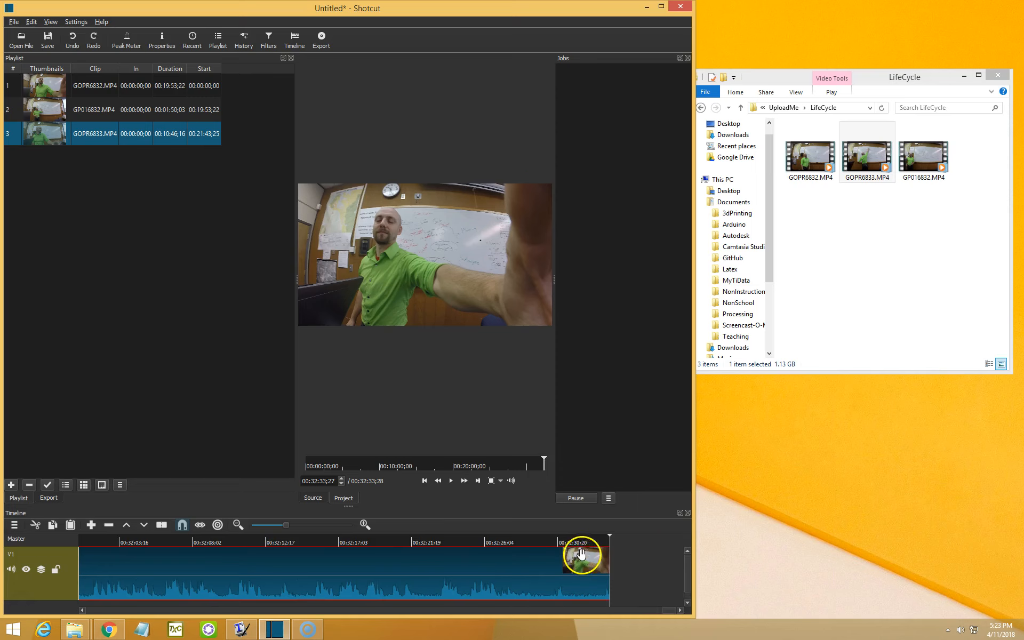
Step: Split the GOPR6832.MP4 clip near the beginning of the timeline at 00:00:09;16
left_click_drag(669, 610, 78, 602)
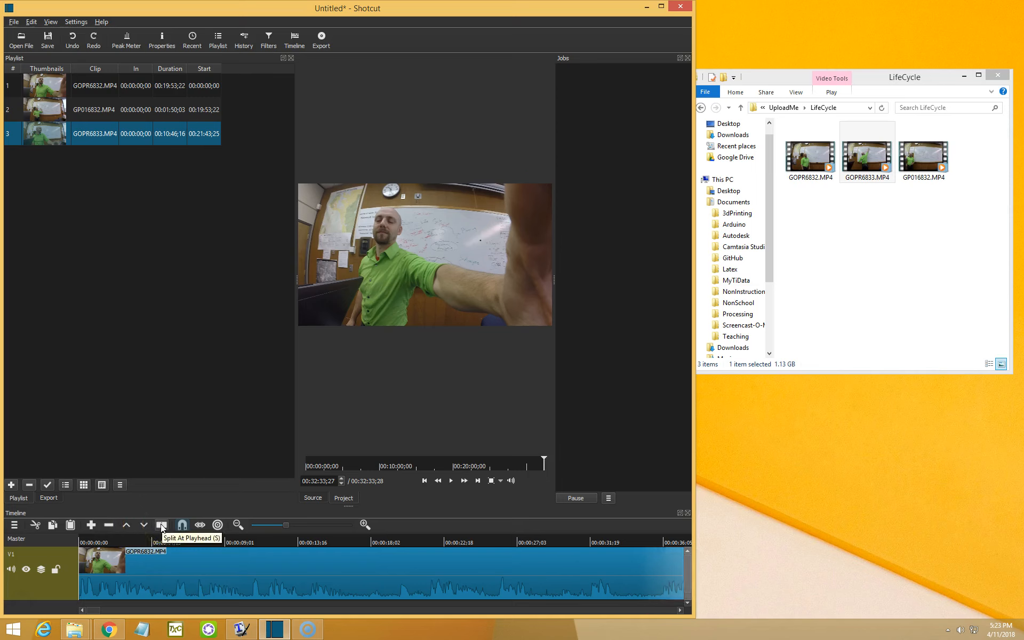
left_click(239, 565)
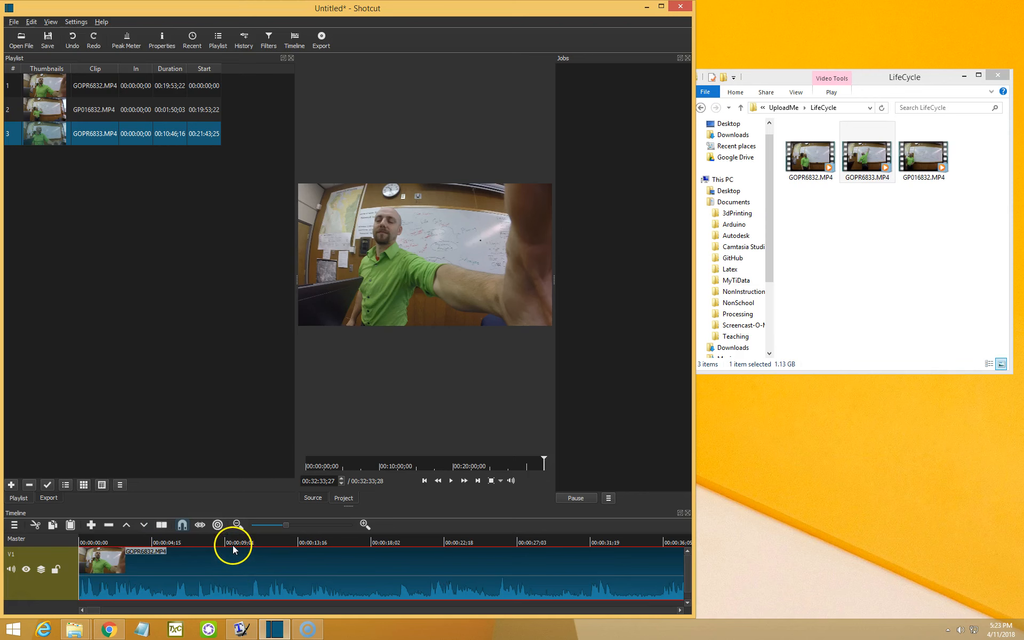
left_click(233, 545)
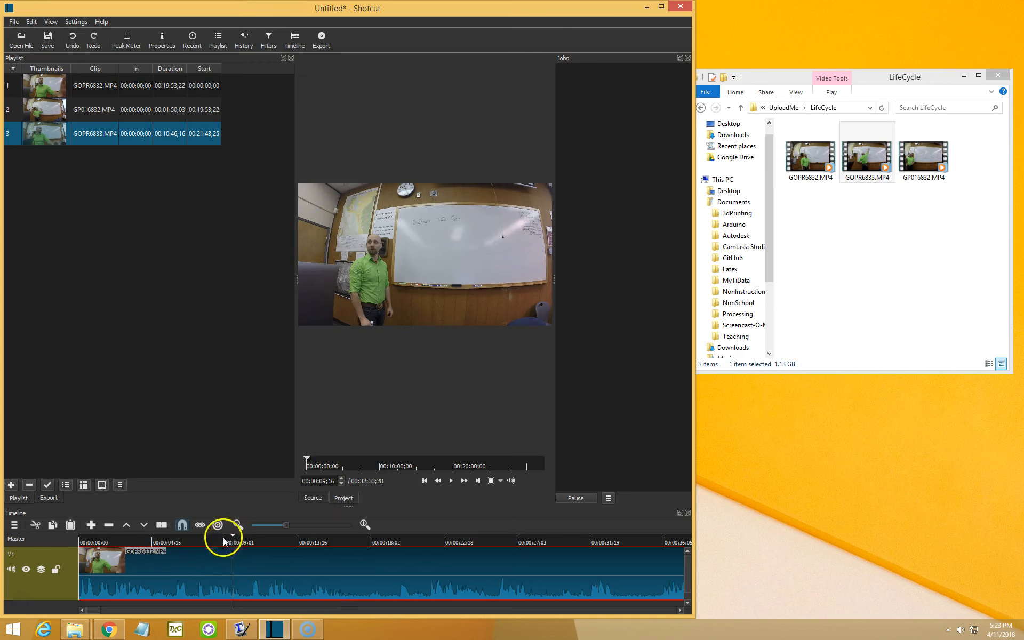
left_click(161, 526)
left_click(296, 579)
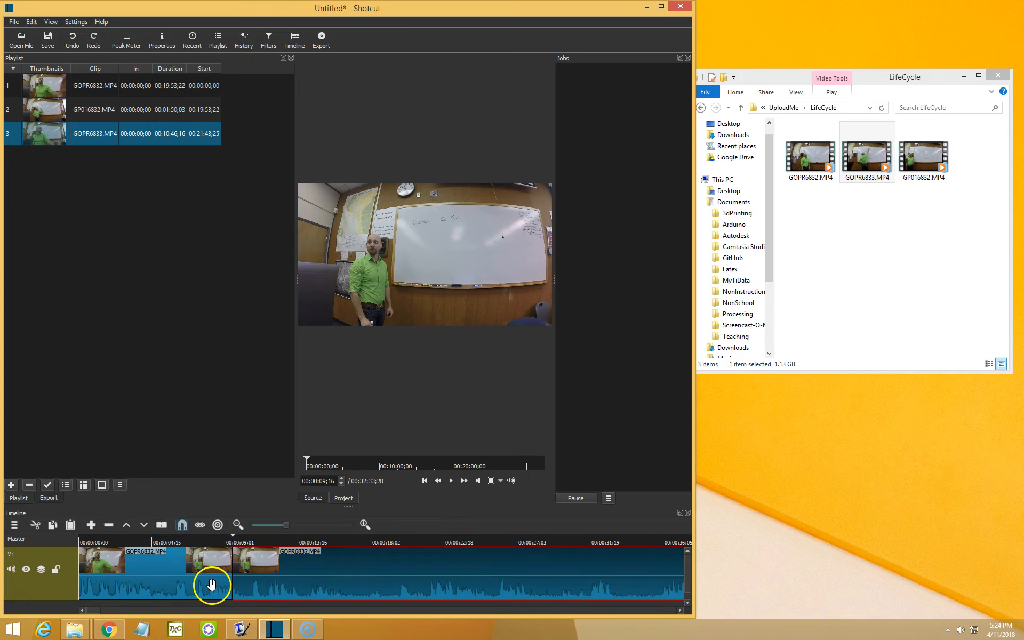
right_click(165, 567)
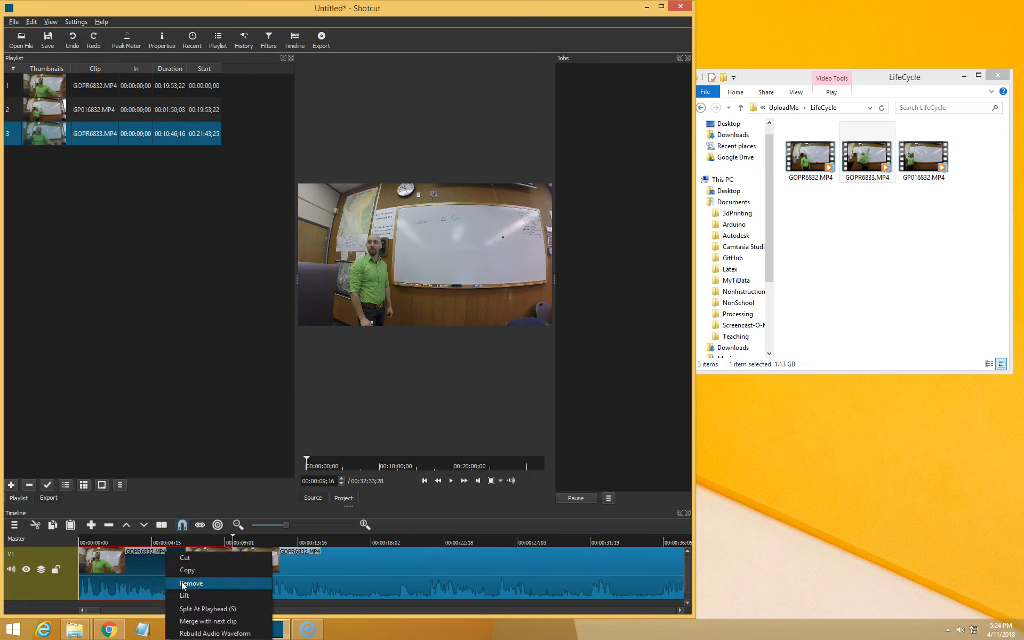
left_click(183, 430)
left_click(323, 575)
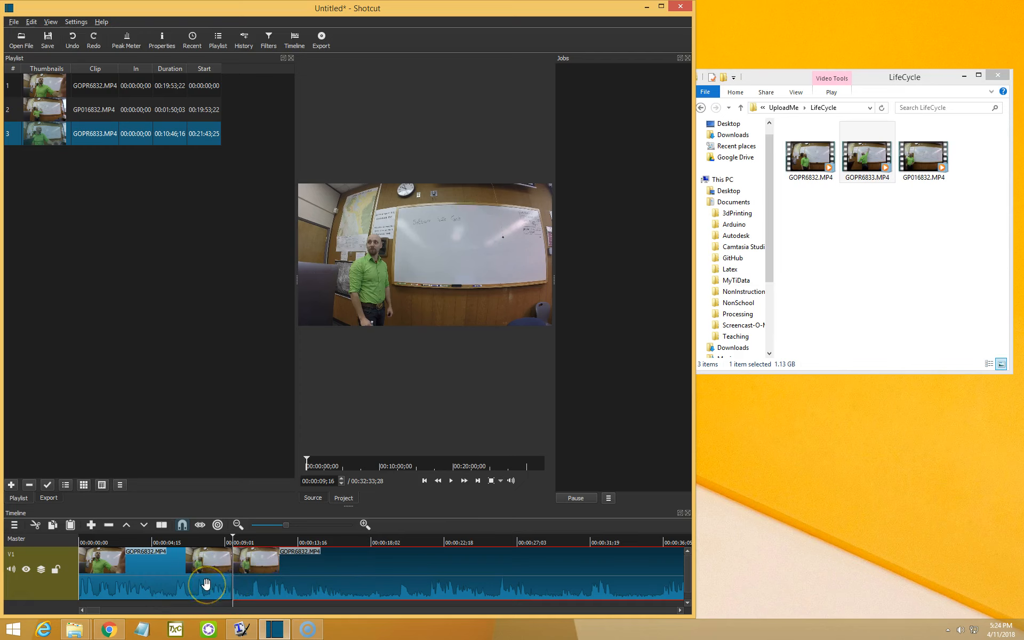
left_click(172, 571)
left_click(252, 556)
left_click(173, 565)
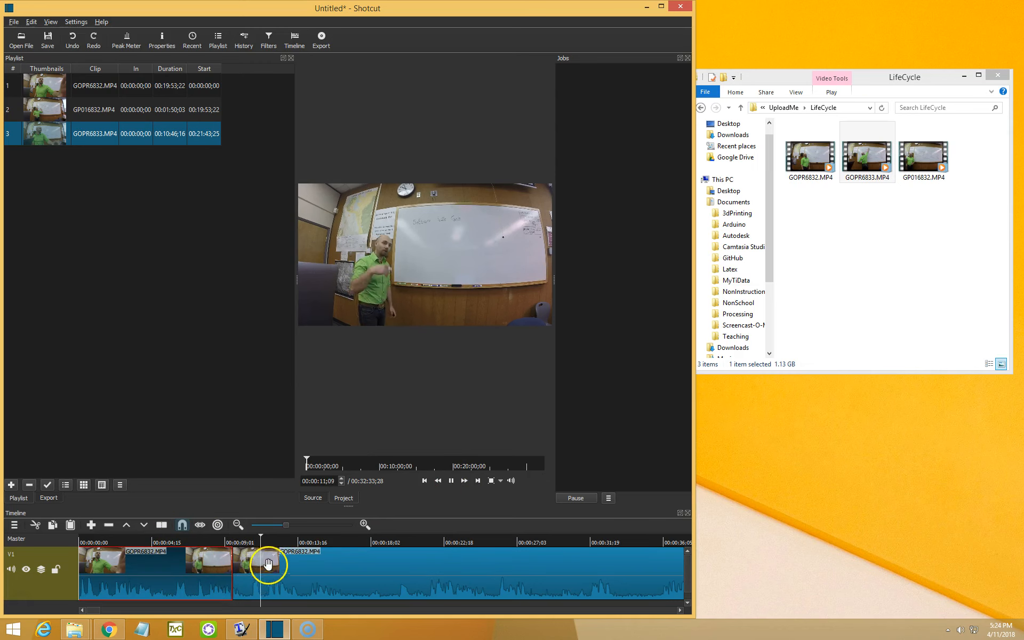
Step: Pause playback, preview part of the first GOPR6832.MP4 piece before the split, and pause again
left_click(451, 480)
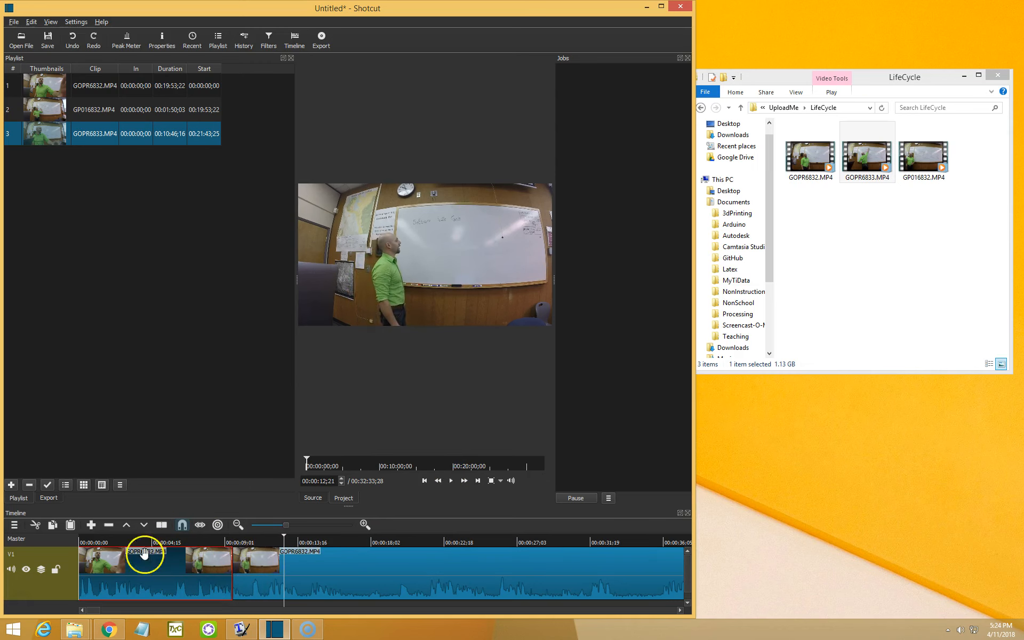
left_click(122, 541)
left_click(450, 481)
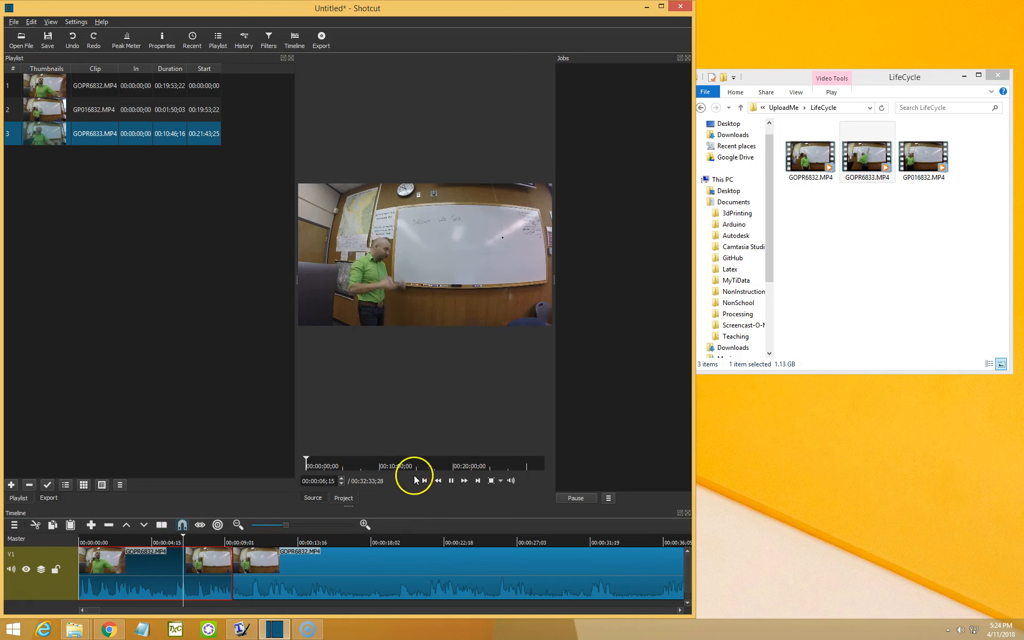
left_click(451, 481)
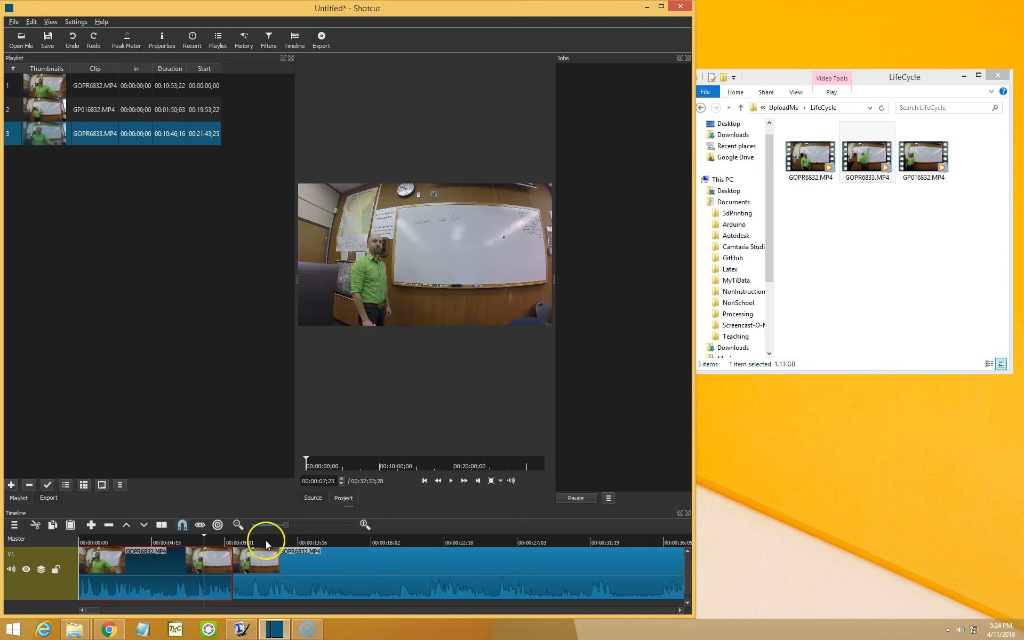
Step: Export the timeline to the Videos folder as LifeCycle.mp4 with the existing mp4 settings and select its export job
left_click(200, 525)
left_click(48, 498)
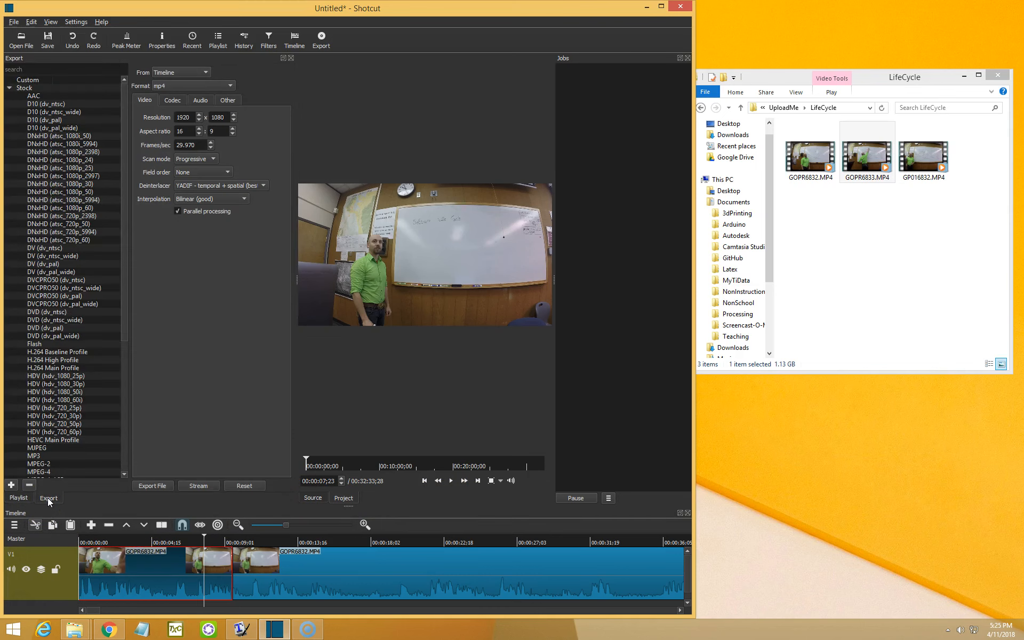
left_click(18, 498)
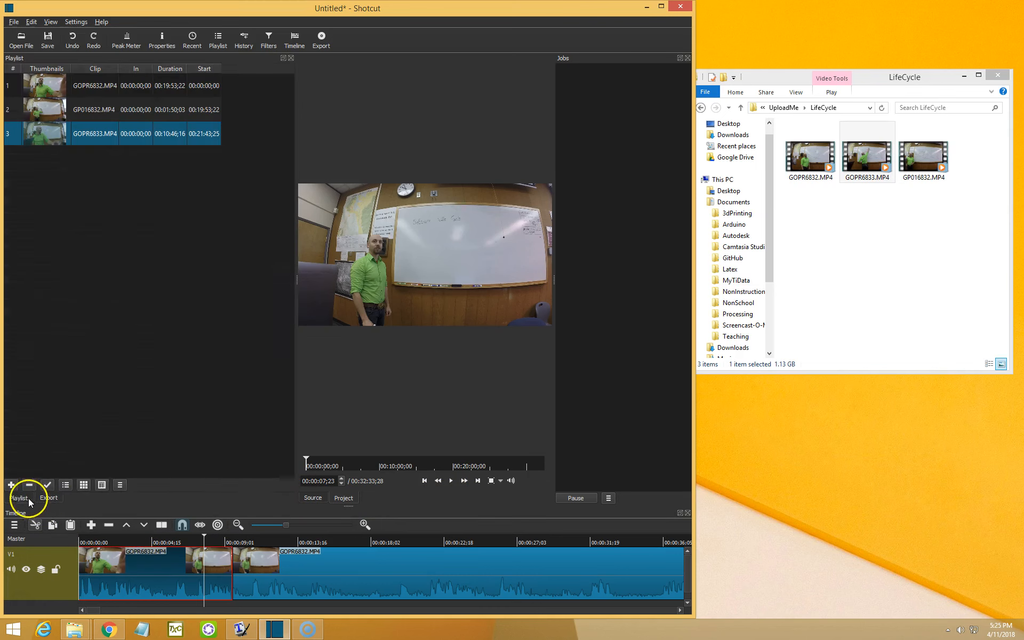
left_click(57, 499)
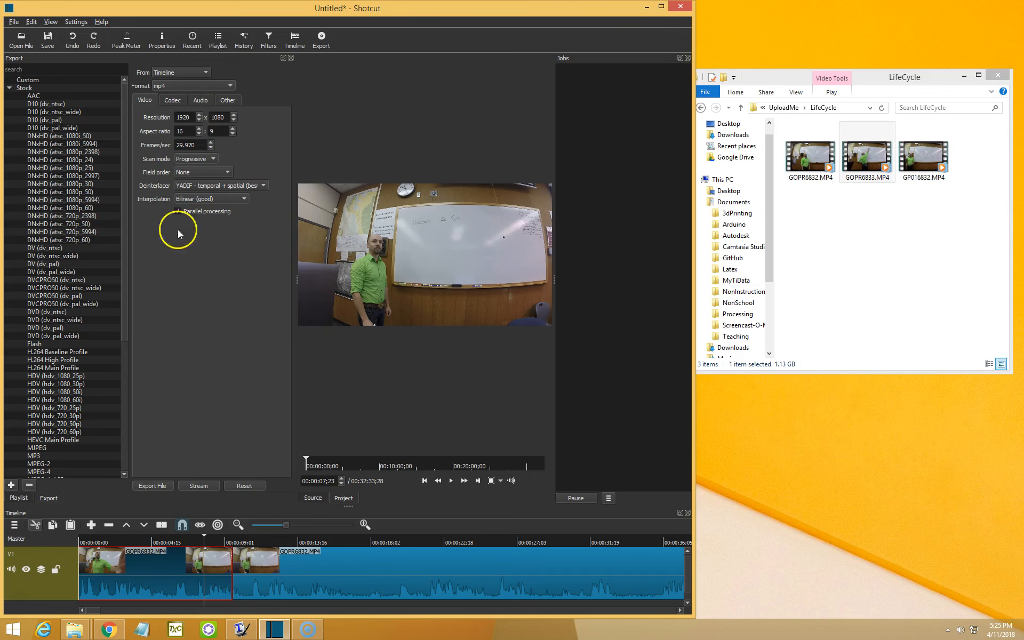
left_click(154, 485)
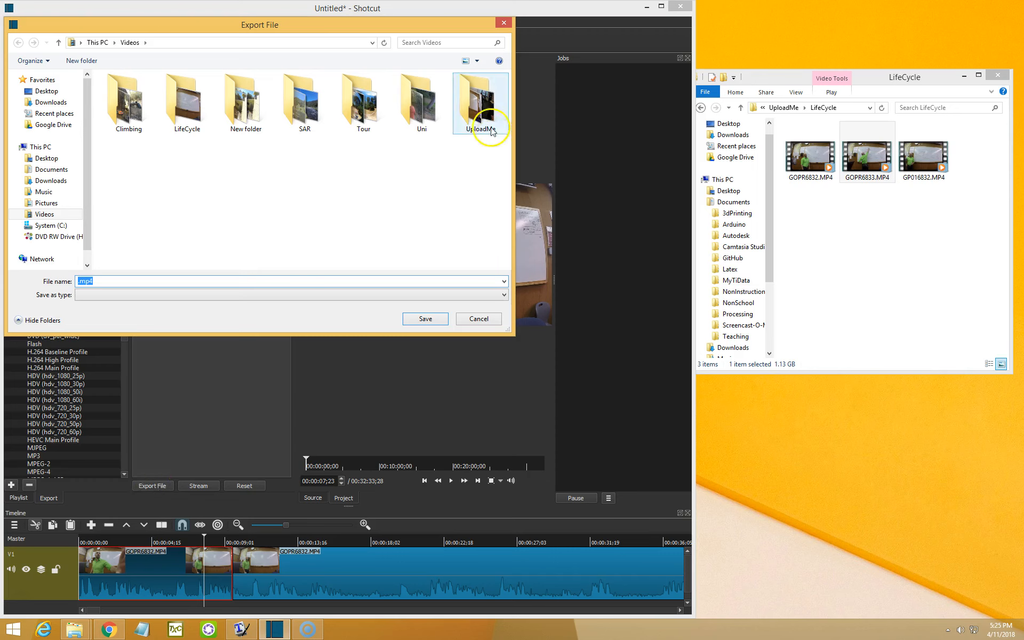
left_click(82, 281)
type("LifeCycle")
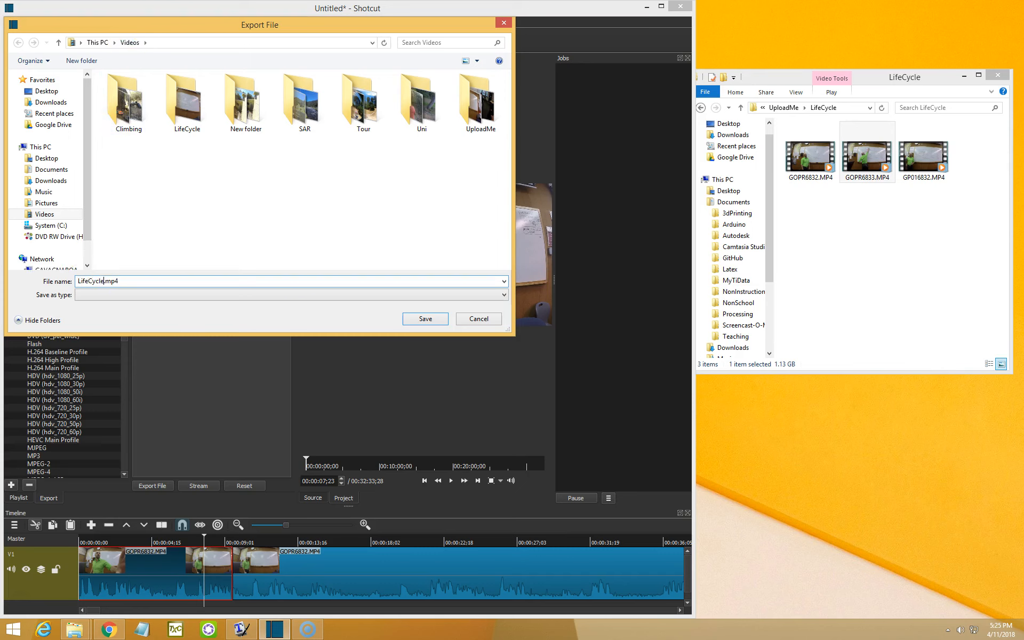
left_click(421, 319)
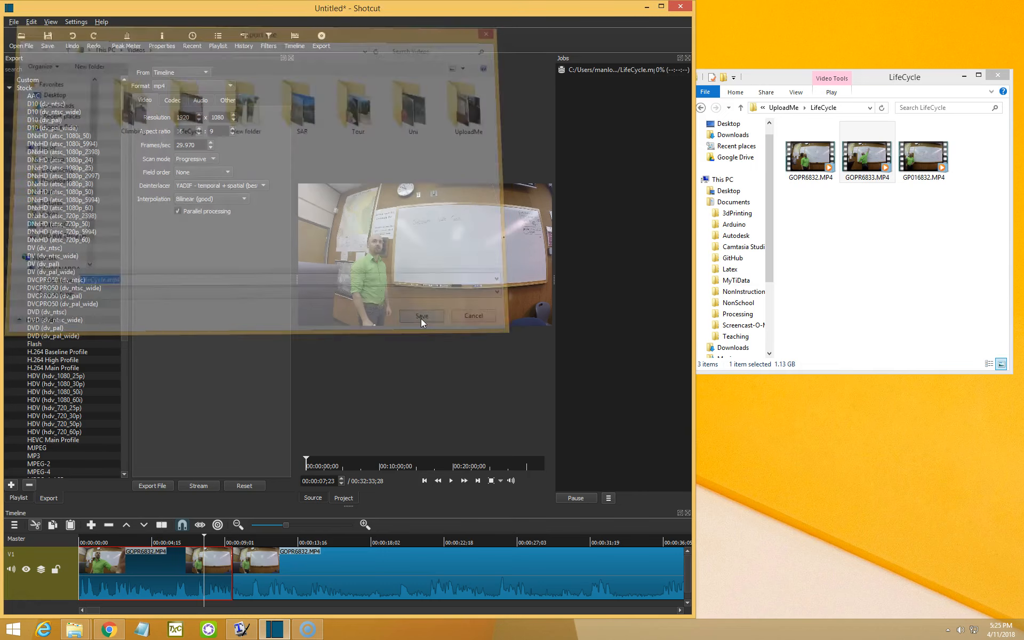
left_click(609, 68)
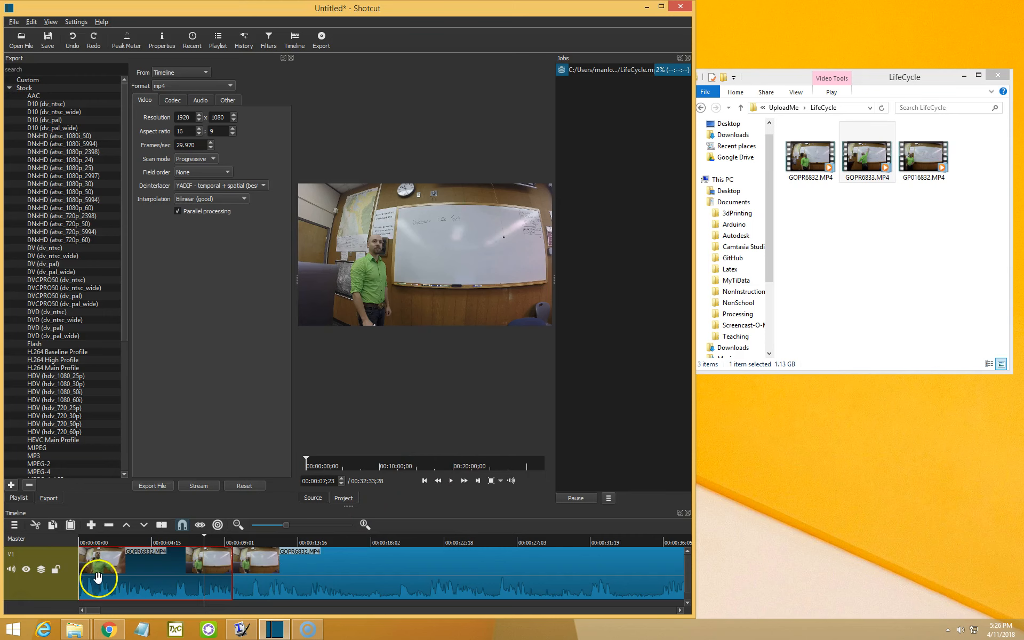
Step: Move the playhead back to the beginning of the timeline, at 00:00:00;04
left_click(79, 542)
left_click(81, 542)
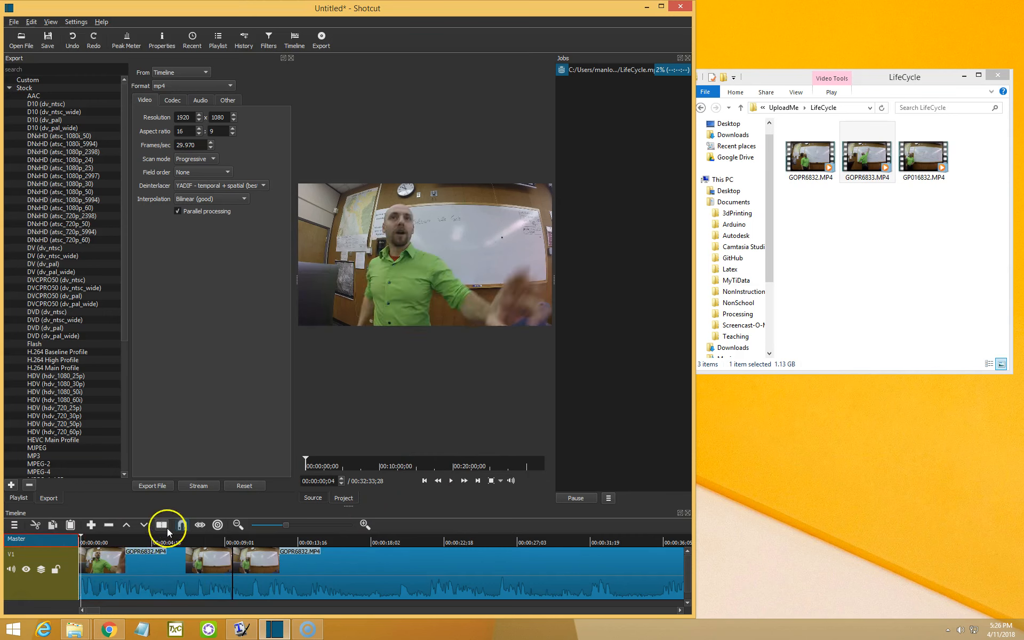